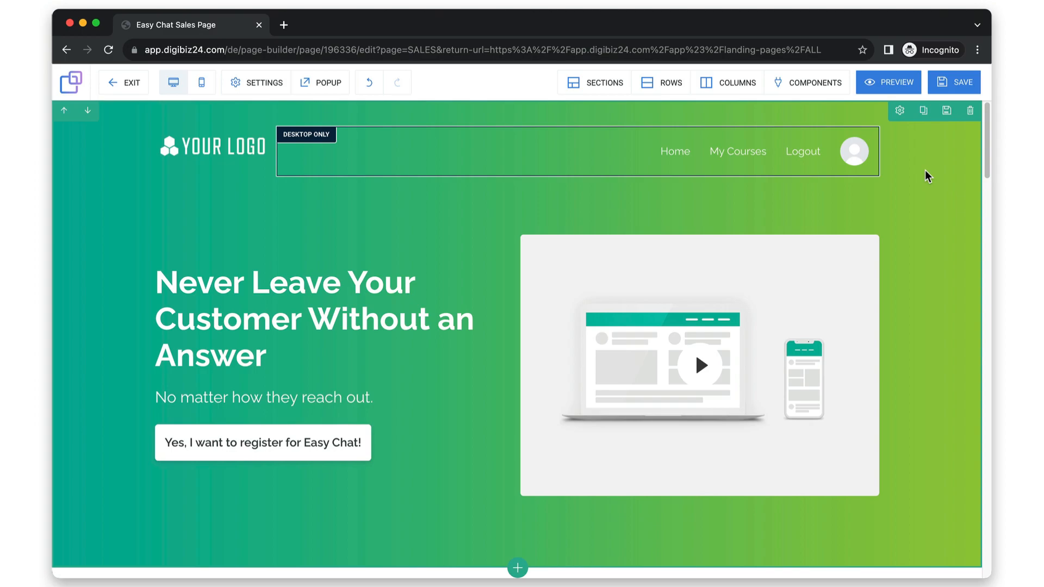
Add a Text component to the hero section between the headline and the "No matter how they reach out." line.
{"action": "left_click", "coordinate": [818, 90]}
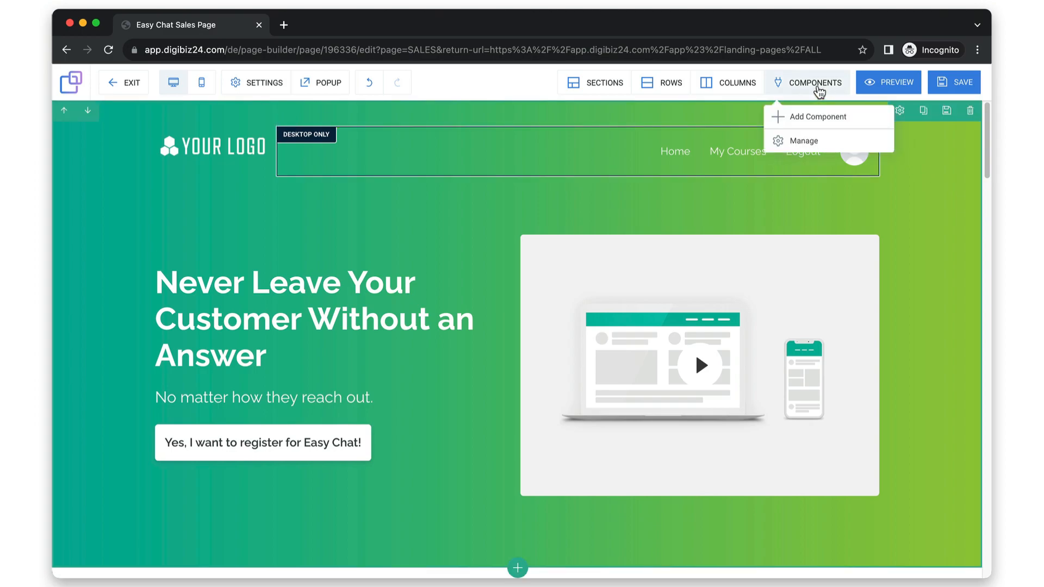
{"action": "left_click", "coordinate": [815, 122]}
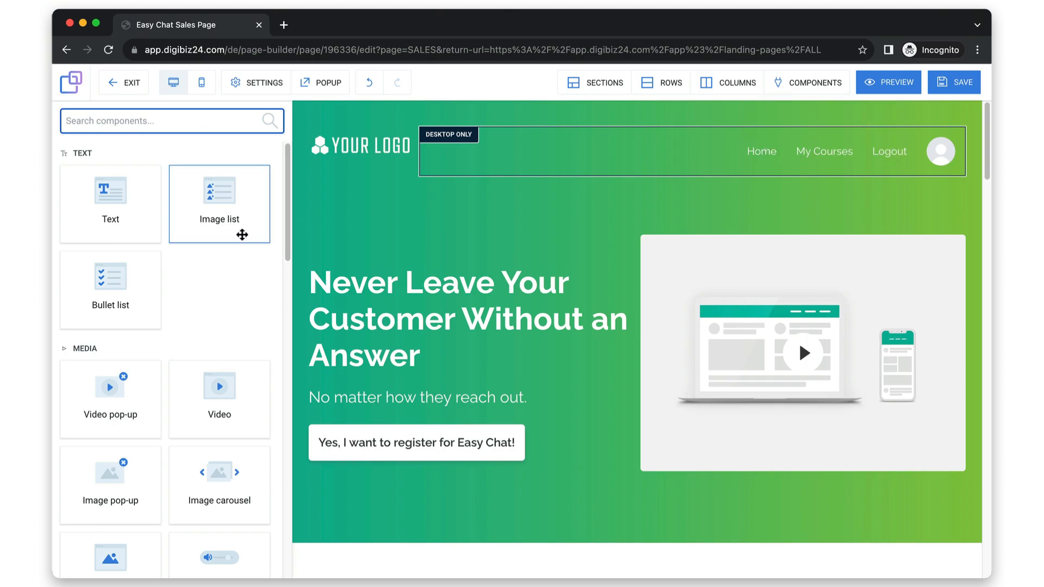
{"action": "scroll", "coordinate": [242, 234], "scroll_direction": "down", "scroll_amount": 6}
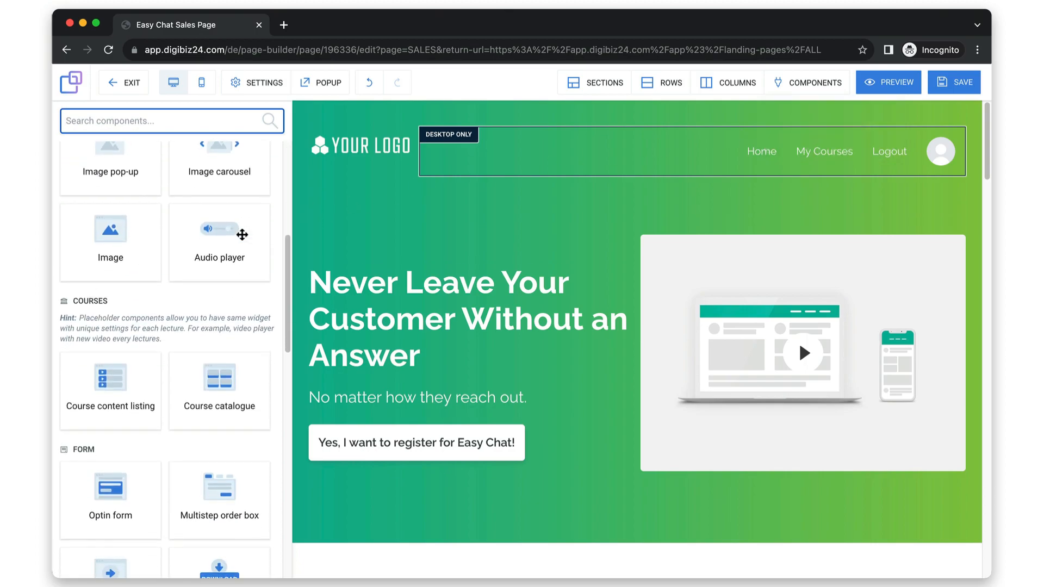
{"action": "scroll", "coordinate": [242, 235], "scroll_direction": "up", "scroll_amount": 6}
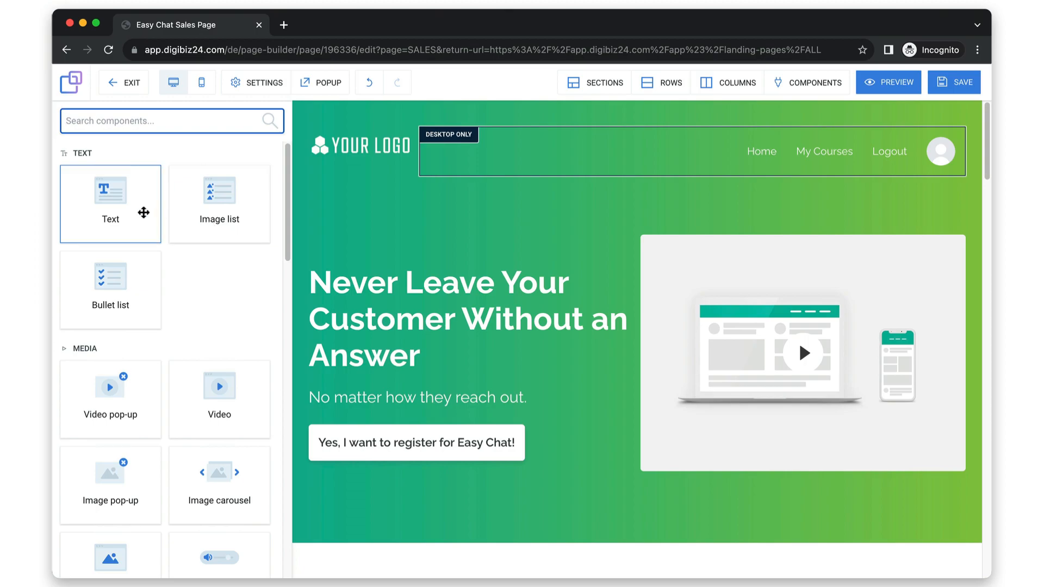
{"action": "left_click_drag", "start_coordinate": [143, 211], "coordinate": [320, 435]}
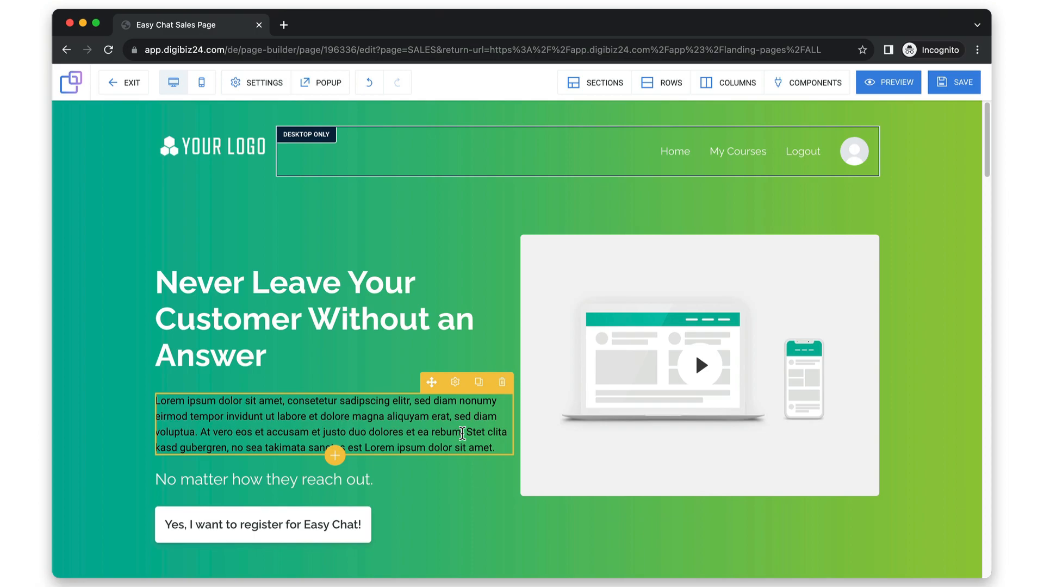
Try other positions for the Text component around the hero headline.
{"action": "left_click_drag", "start_coordinate": [462, 433], "coordinate": [461, 292]}
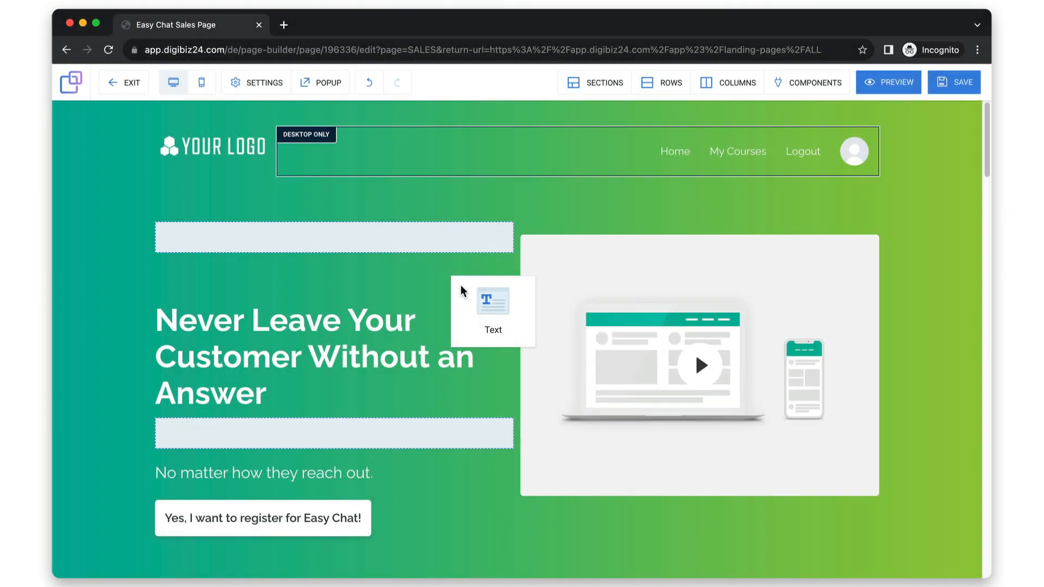
{"action": "left_click_drag", "start_coordinate": [461, 288], "coordinate": [63, 312]}
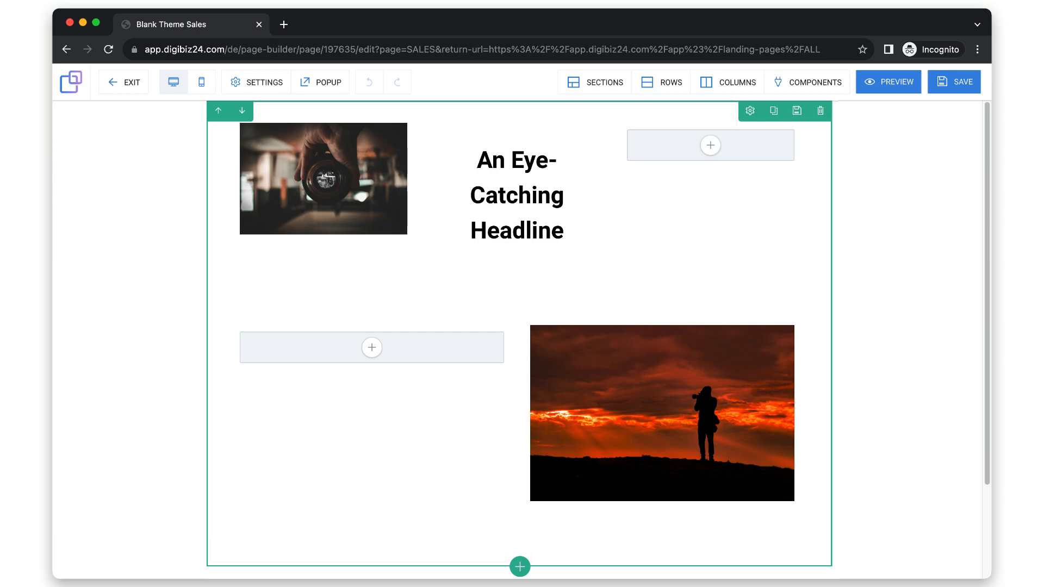
Try to place a Text component on the Blank Theme sales page with the two photos.
{"action": "mouse_move", "coordinate": [808, 98]}
{"action": "left_click", "coordinate": [802, 116]}
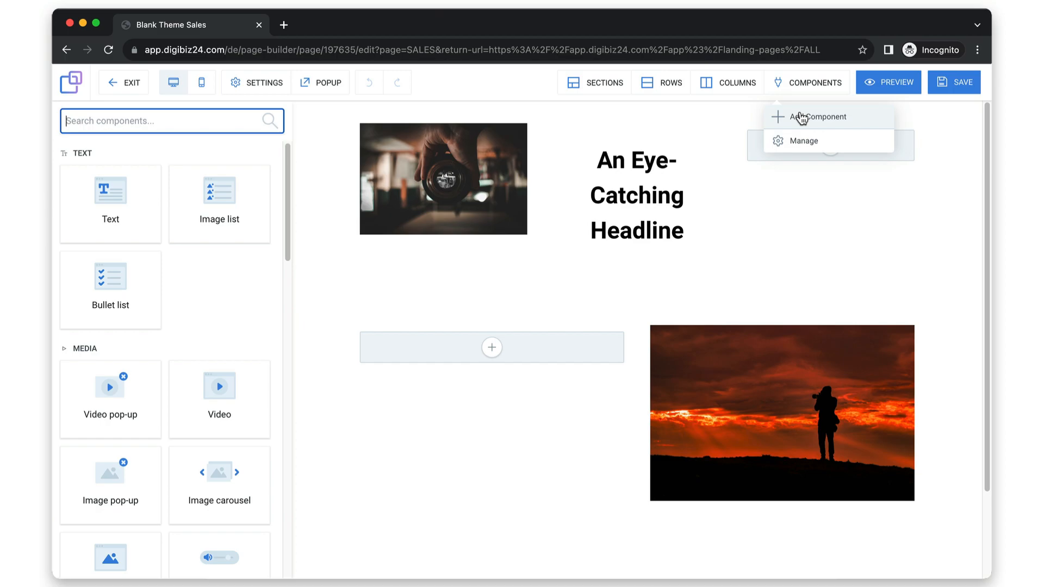
{"action": "left_click_drag", "start_coordinate": [132, 210], "coordinate": [285, 279]}
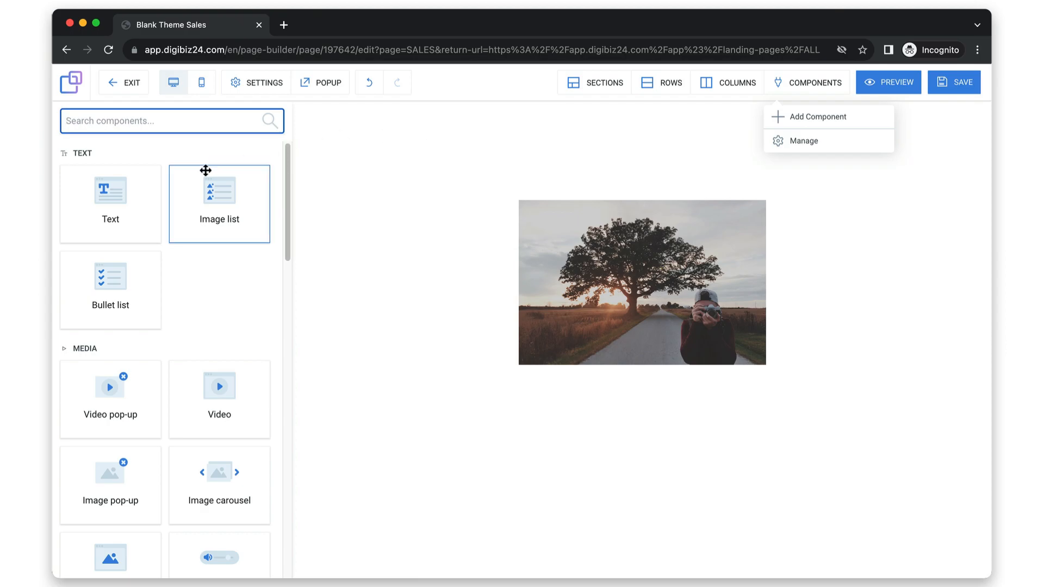
{"action": "left_click_drag", "start_coordinate": [205, 170], "coordinate": [304, 246]}
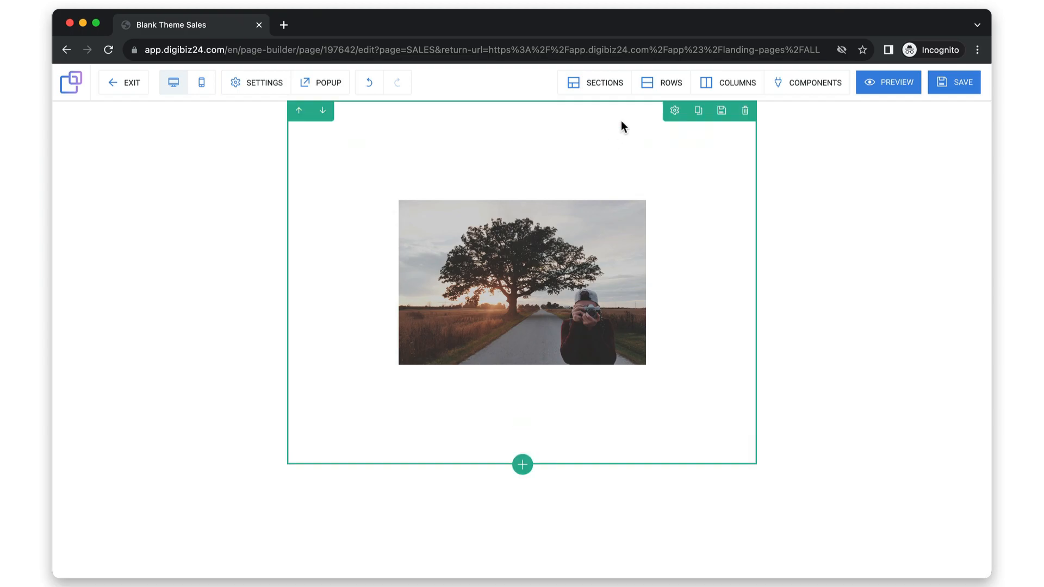
Try to place an Image list component in the empty space below the tree photo.
{"action": "left_click", "coordinate": [652, 85]}
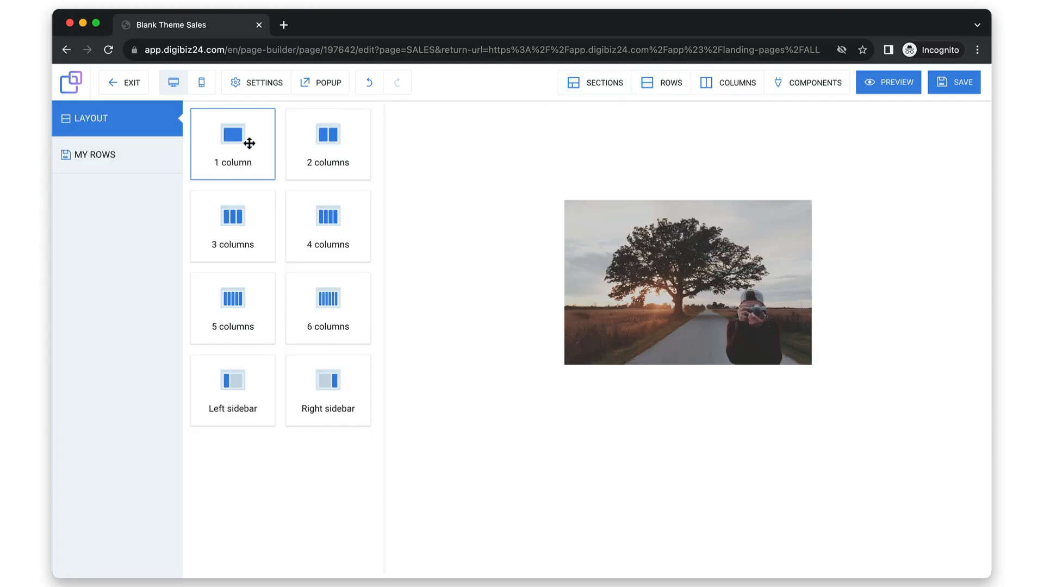
{"action": "left_click", "coordinate": [414, 175]}
{"action": "mouse_move", "coordinate": [816, 81]}
{"action": "left_click", "coordinate": [795, 124]}
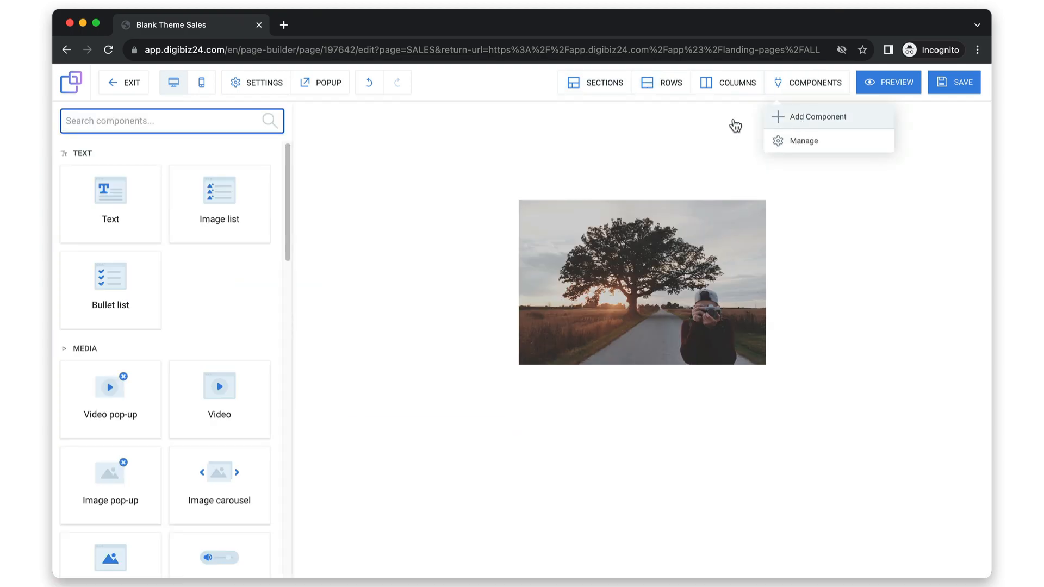
{"action": "left_click_drag", "start_coordinate": [215, 202], "coordinate": [401, 482]}
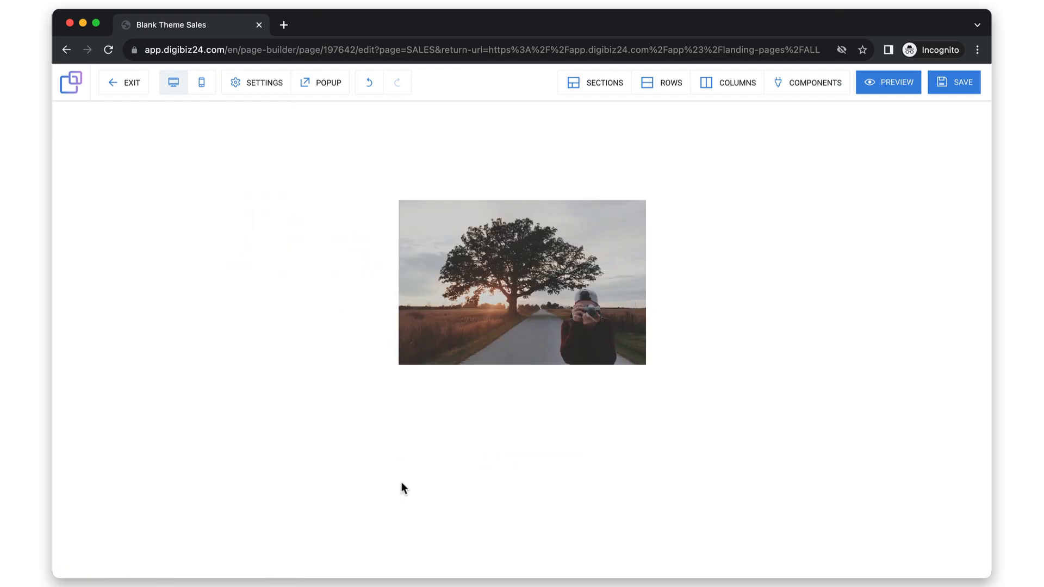
Add a 2 columns row below the tree photo.
{"action": "left_click", "coordinate": [649, 90]}
{"action": "left_click_drag", "start_coordinate": [333, 134], "coordinate": [466, 483]}
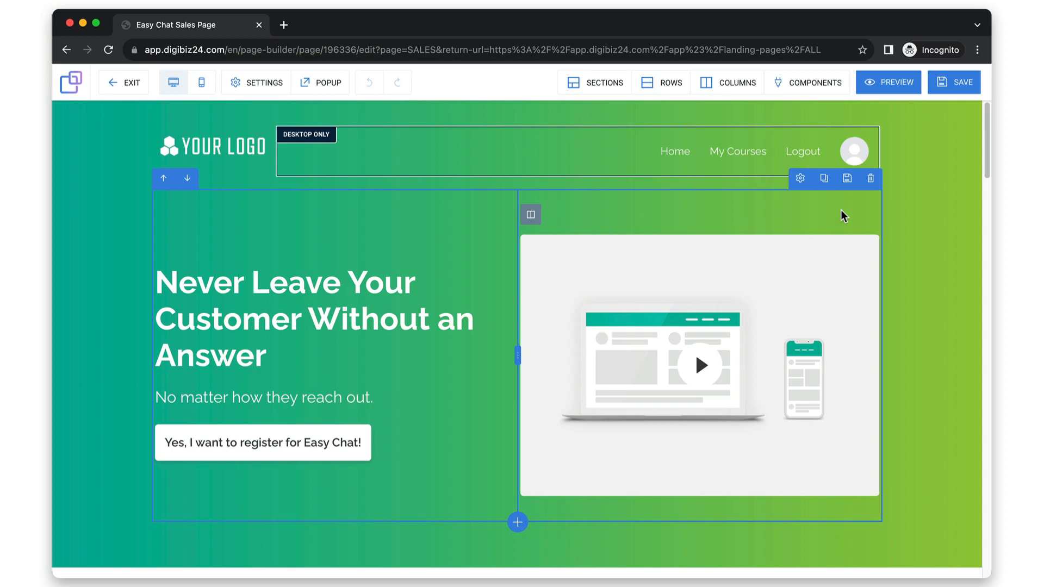
Give the row holding the hero headline and video a semi-transparent black overlay color.
{"action": "left_click", "coordinate": [796, 177]}
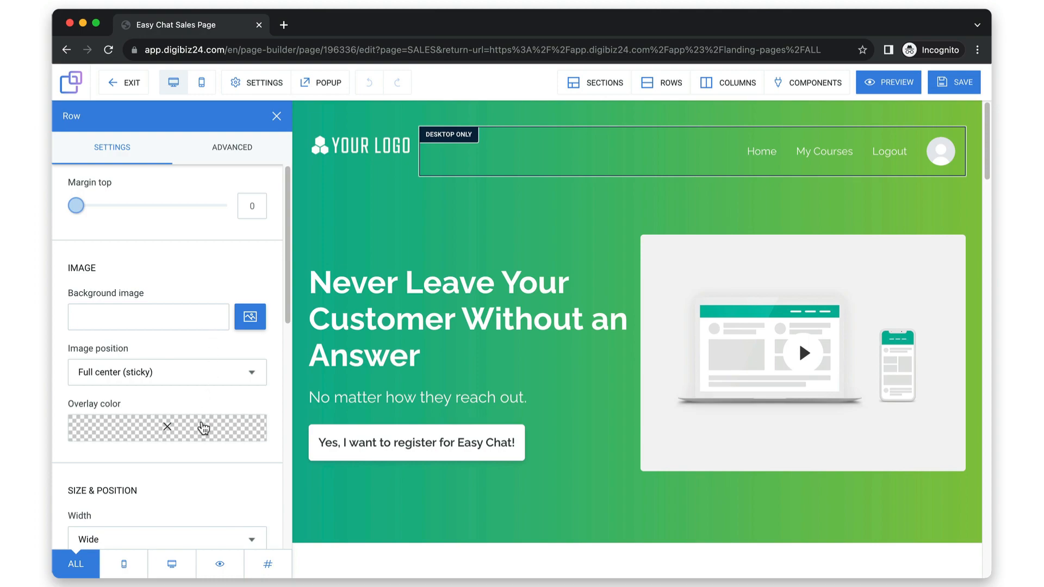
{"action": "scroll", "coordinate": [204, 428], "scroll_direction": "down", "scroll_amount": 3}
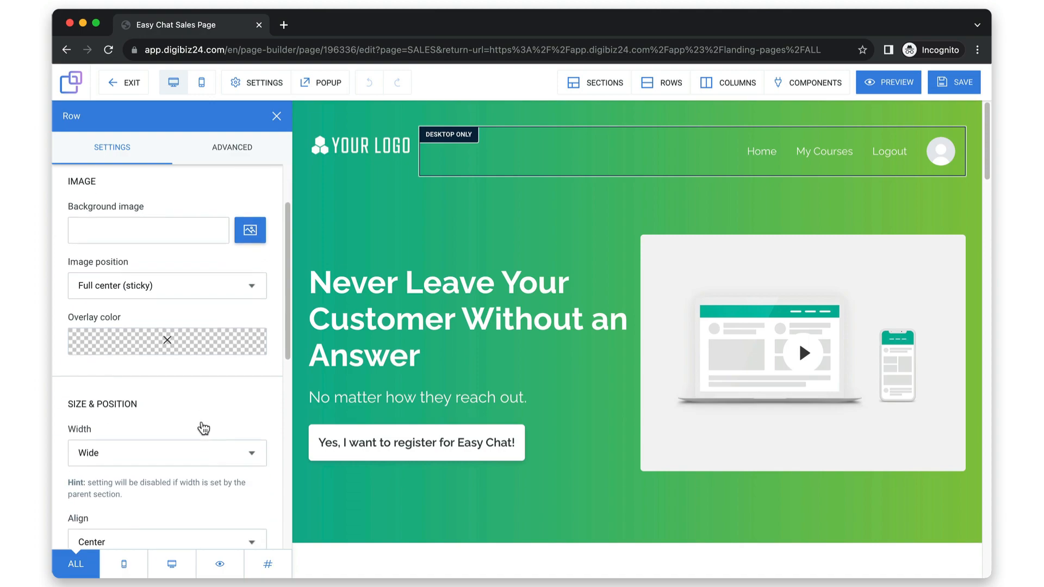
{"action": "left_click", "coordinate": [165, 430]}
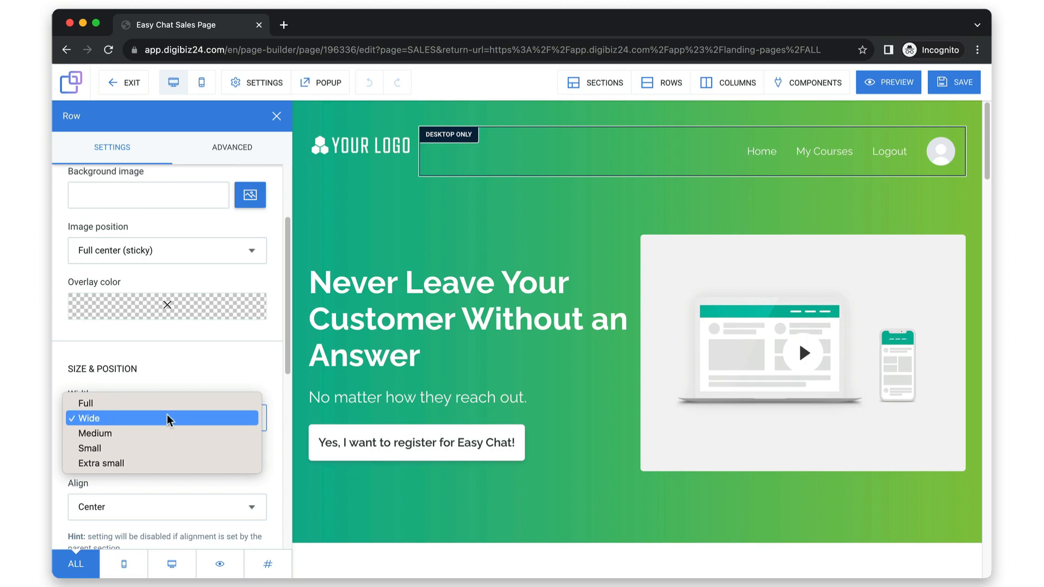
{"action": "left_click", "coordinate": [188, 373]}
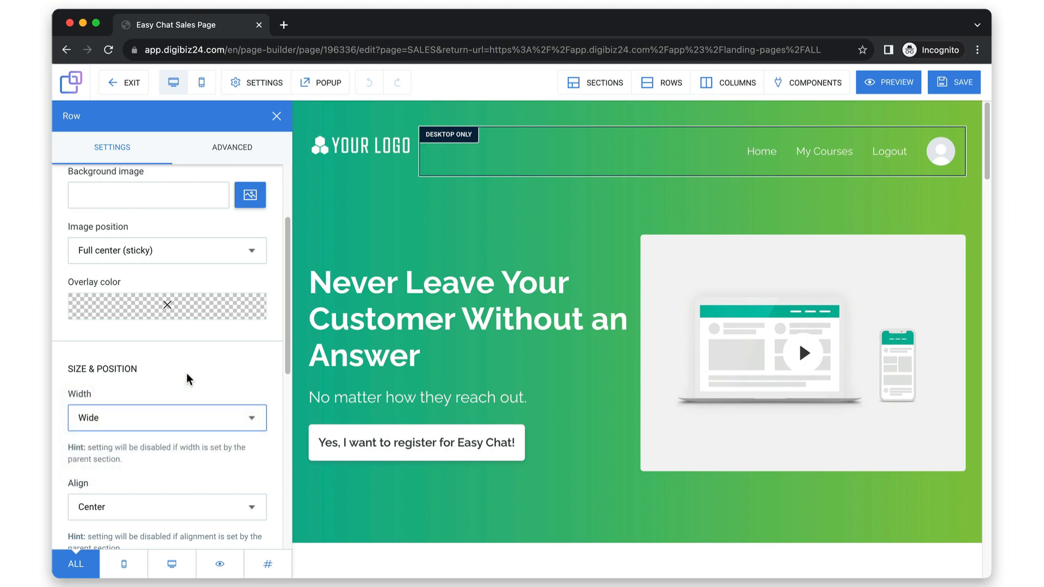
{"action": "left_click", "coordinate": [200, 312]}
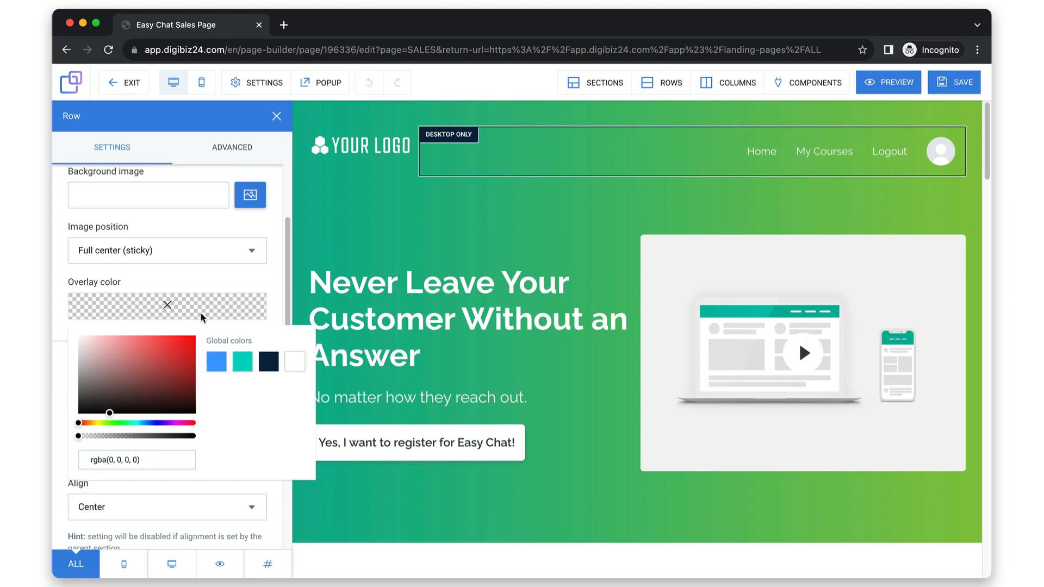
{"action": "left_click", "coordinate": [131, 436]}
{"action": "left_click", "coordinate": [203, 280]}
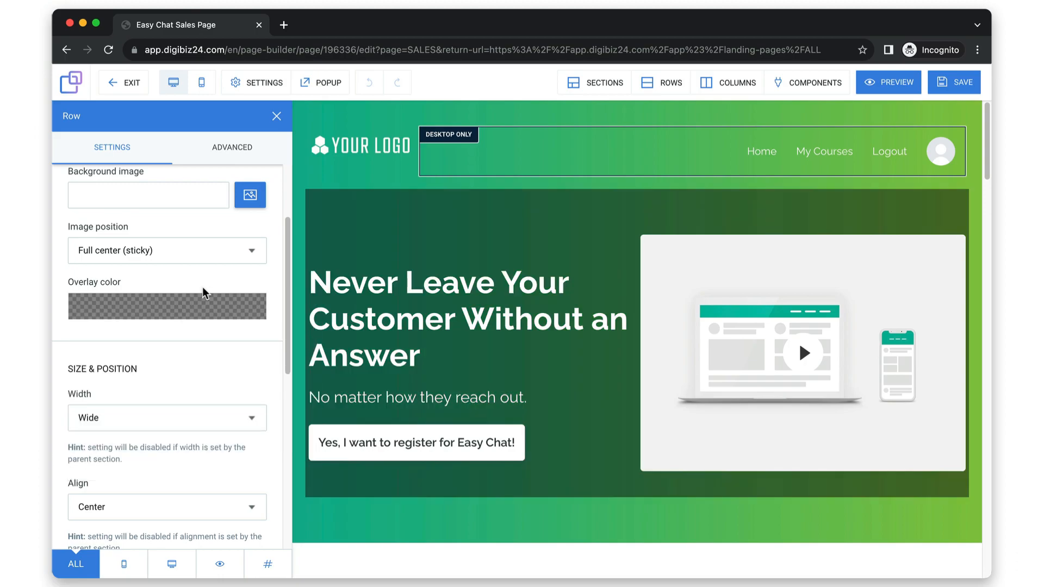
Try the Full and Extra small widths for the hero row, set it back to Wide and close its settings.
{"action": "left_click", "coordinate": [184, 422]}
{"action": "left_click", "coordinate": [164, 402]}
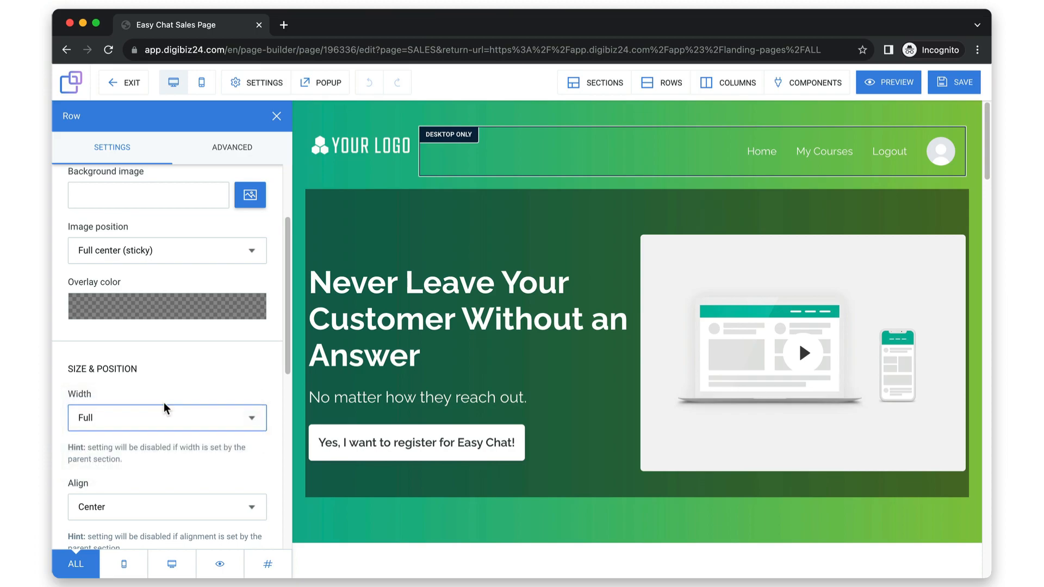
{"action": "left_click", "coordinate": [166, 416]}
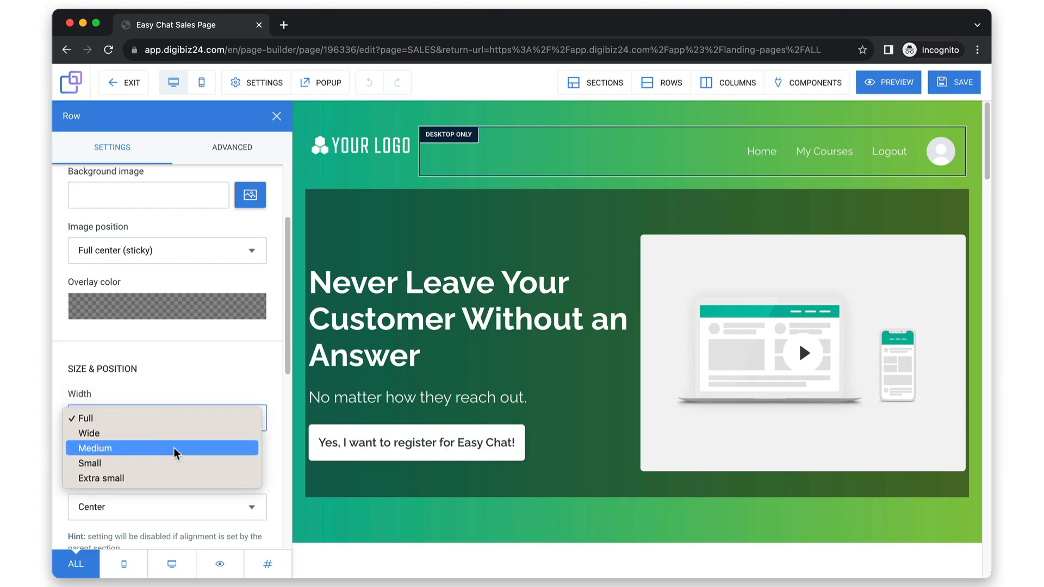
{"action": "left_click", "coordinate": [175, 477]}
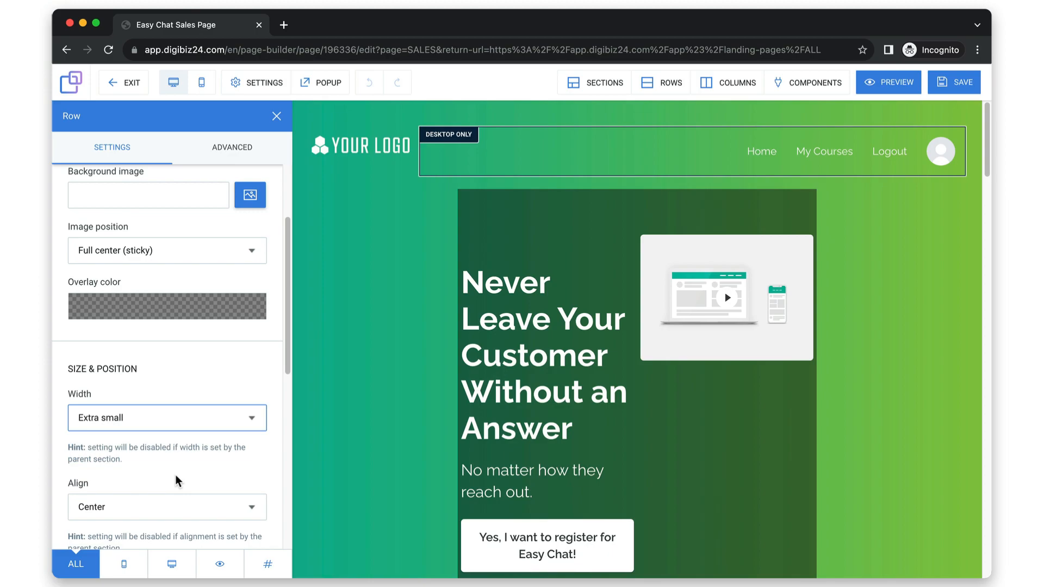
{"action": "left_click", "coordinate": [162, 426]}
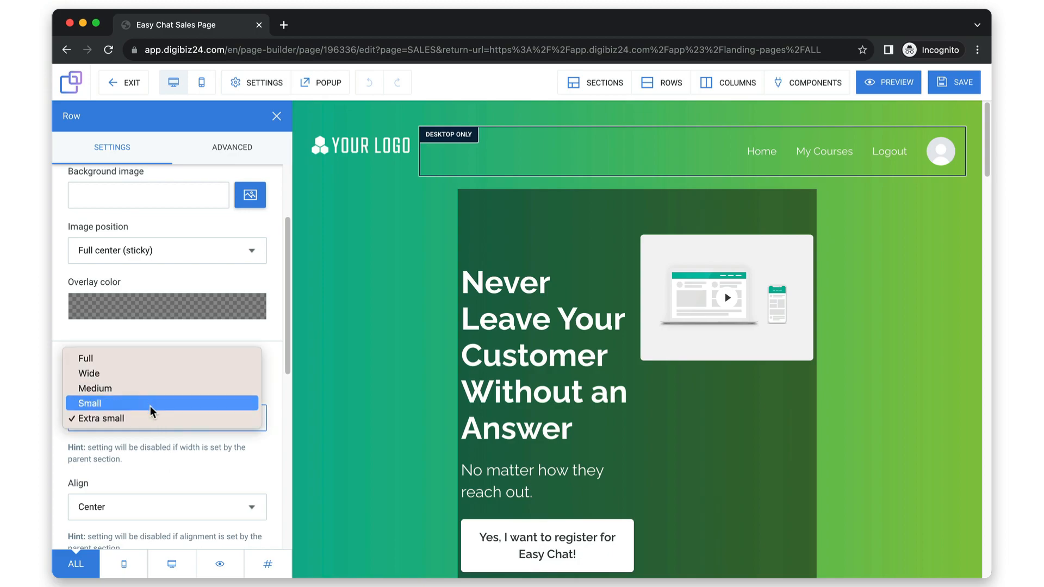
{"action": "left_click", "coordinate": [138, 374]}
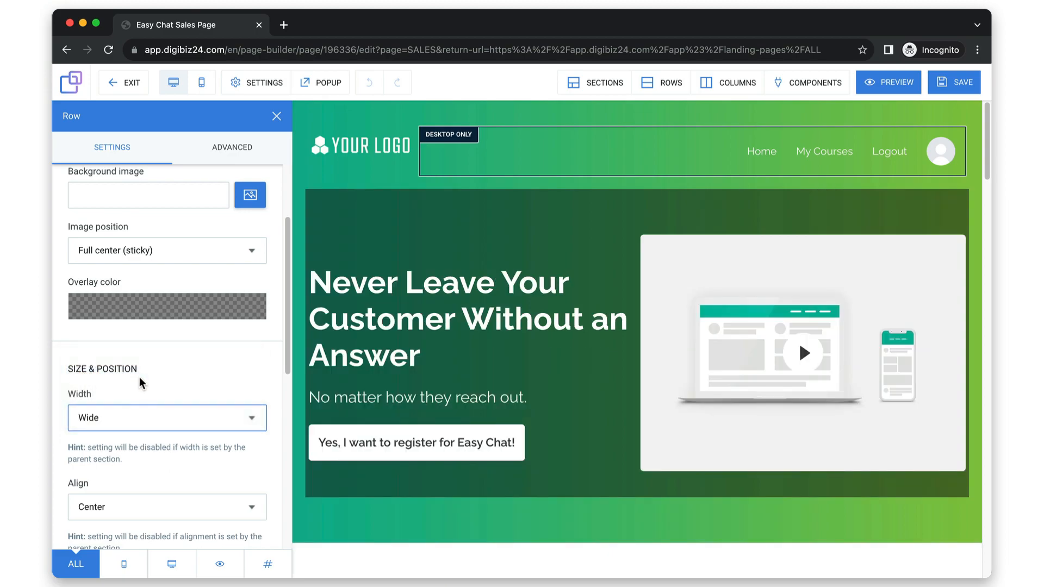
{"action": "left_click", "coordinate": [357, 387]}
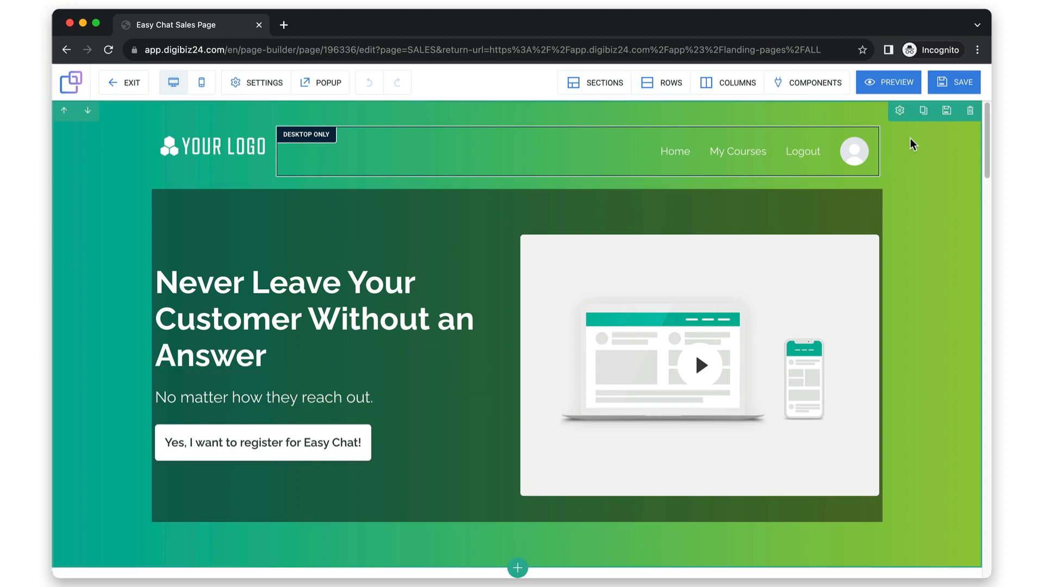
Try the Wide and Medium section widths for the hero section, set it back to Full and close its settings.
{"action": "left_click", "coordinate": [900, 112]}
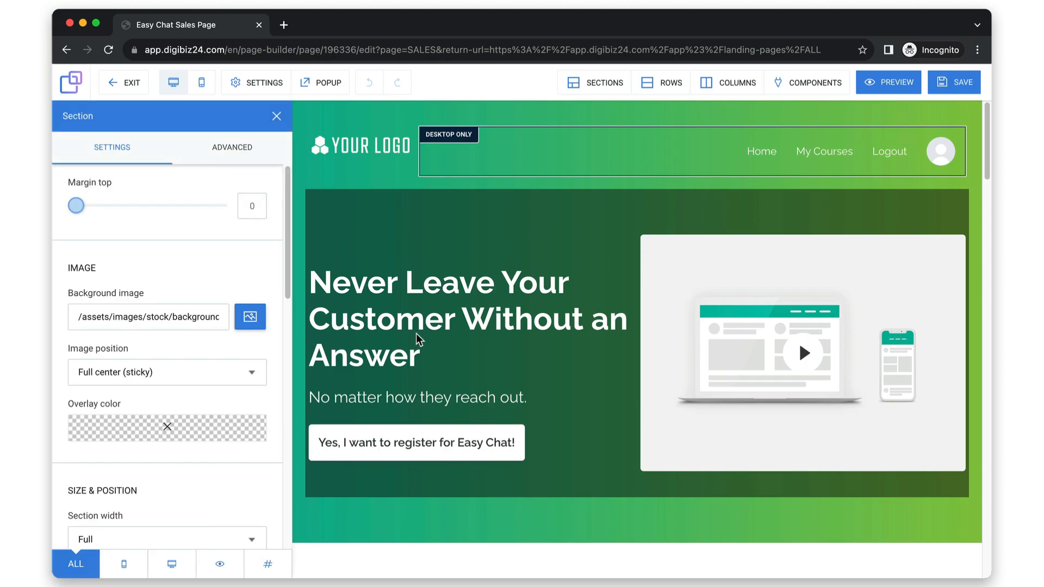
{"action": "scroll", "coordinate": [243, 381], "scroll_direction": "down", "scroll_amount": 5}
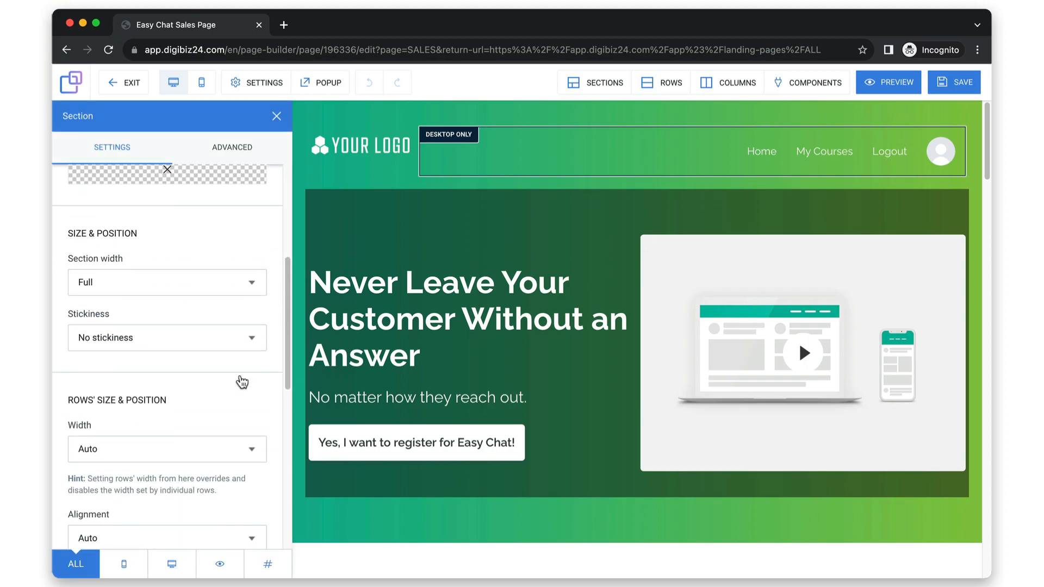
{"action": "left_click", "coordinate": [208, 278]}
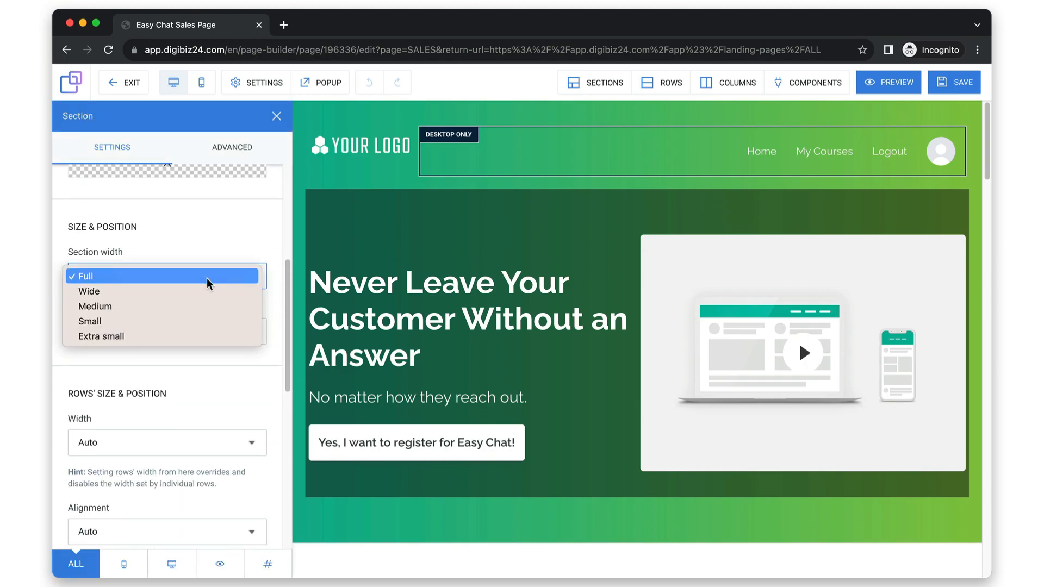
{"action": "left_click", "coordinate": [208, 291]}
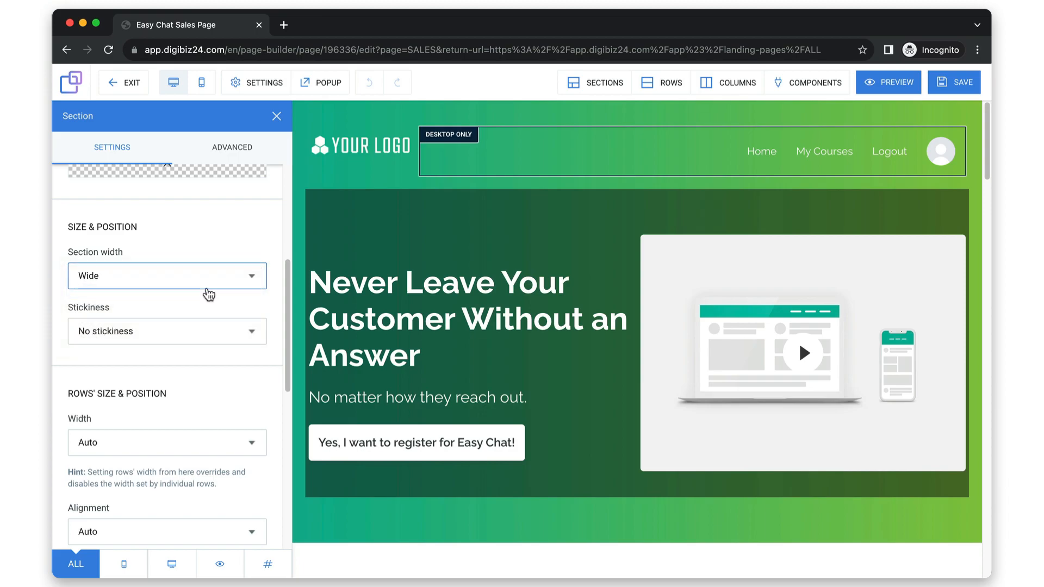
{"action": "left_click", "coordinate": [188, 283]}
{"action": "left_click", "coordinate": [185, 293]}
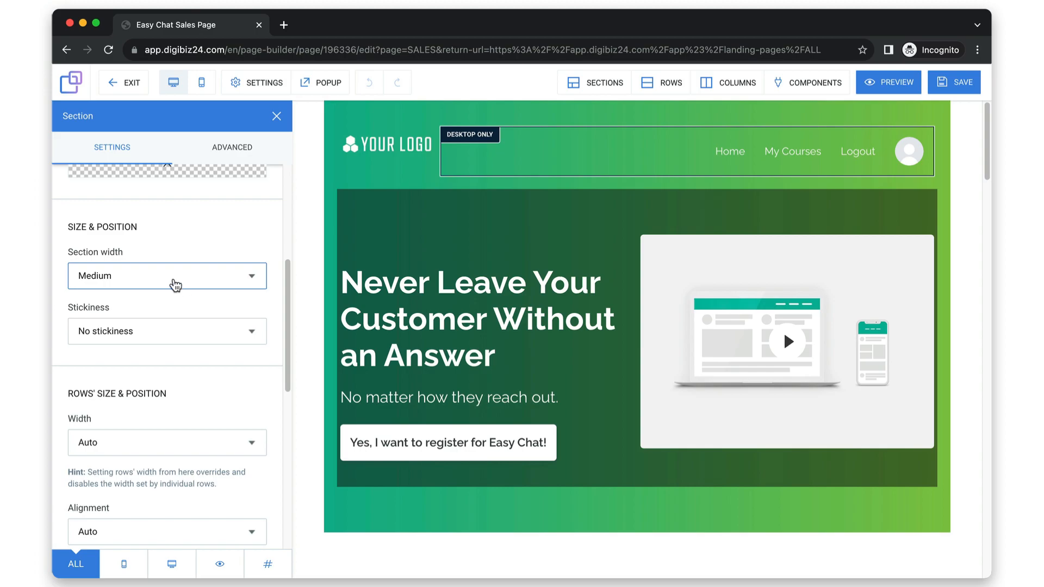
{"action": "left_click", "coordinate": [175, 284]}
{"action": "left_click", "coordinate": [158, 245]}
{"action": "scroll", "coordinate": [197, 236], "scroll_direction": "up", "scroll_amount": 3}
{"action": "scroll", "coordinate": [197, 236], "scroll_direction": "up", "scroll_amount": 1}
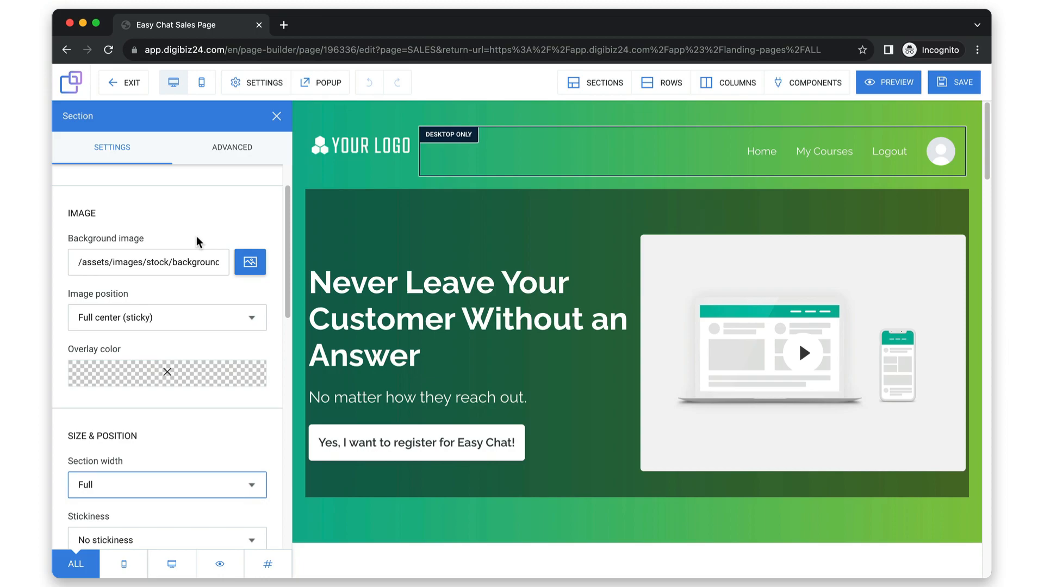
{"action": "left_click", "coordinate": [316, 169]}
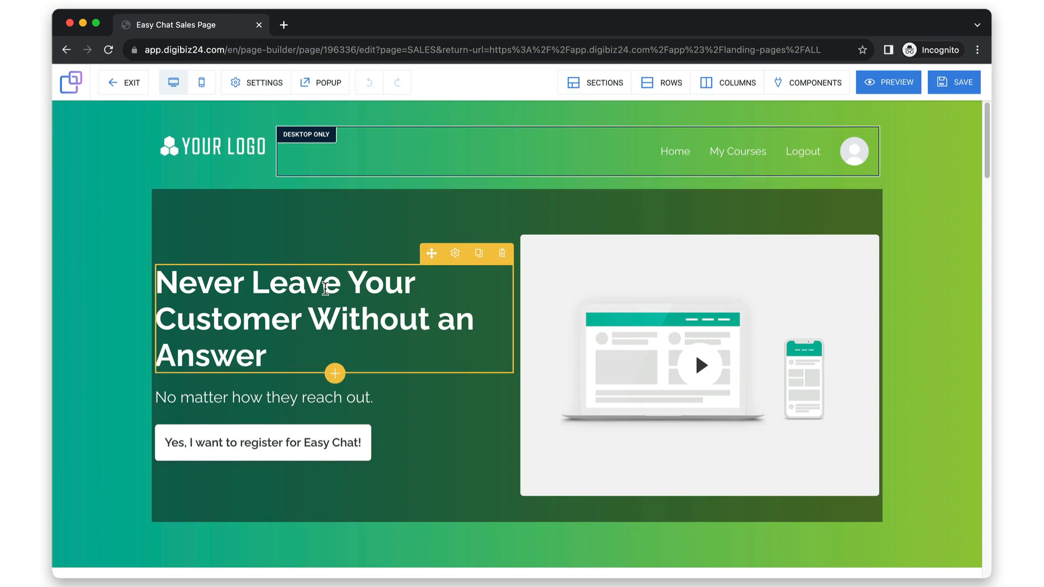
Set the top margin of the "Never Leave Your Customer Without an Answer" headline to 56.
{"action": "left_click", "coordinate": [455, 253]}
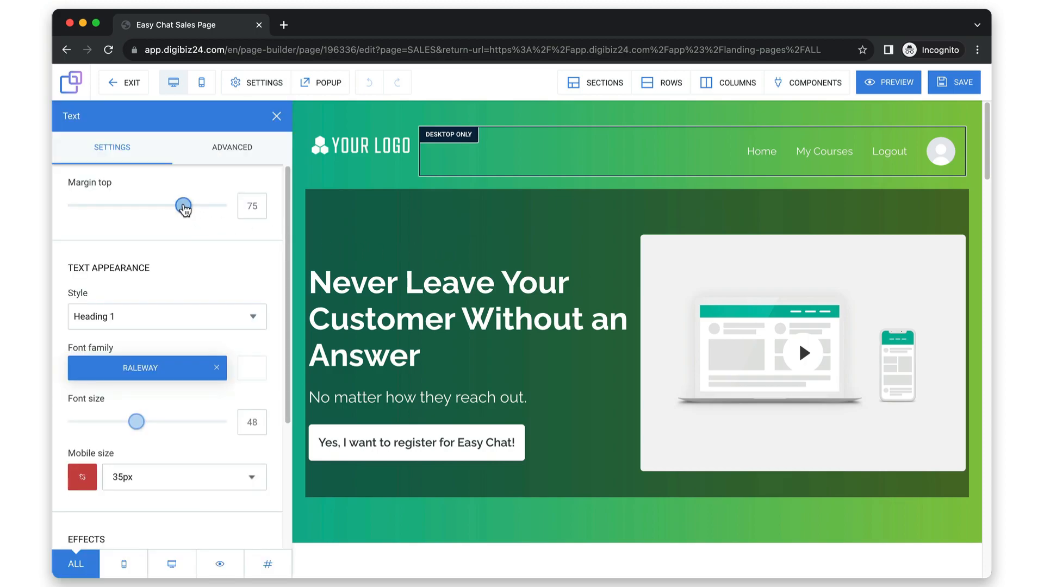
{"action": "left_click_drag", "start_coordinate": [183, 208], "coordinate": [157, 198]}
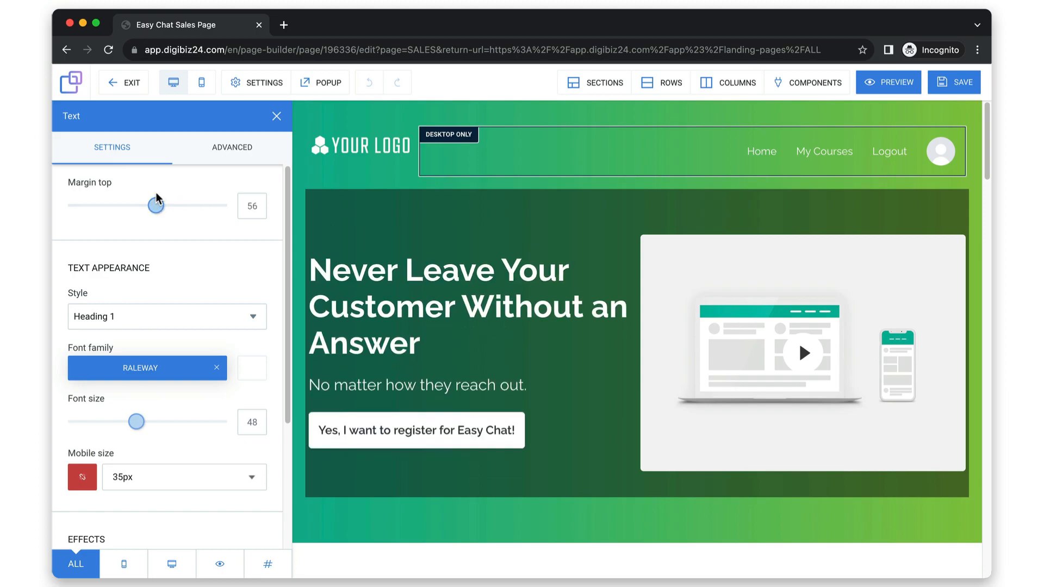
Close the headline's settings and set the top margin of the row holding the hero headline and video to 18.
{"action": "left_click", "coordinate": [318, 197]}
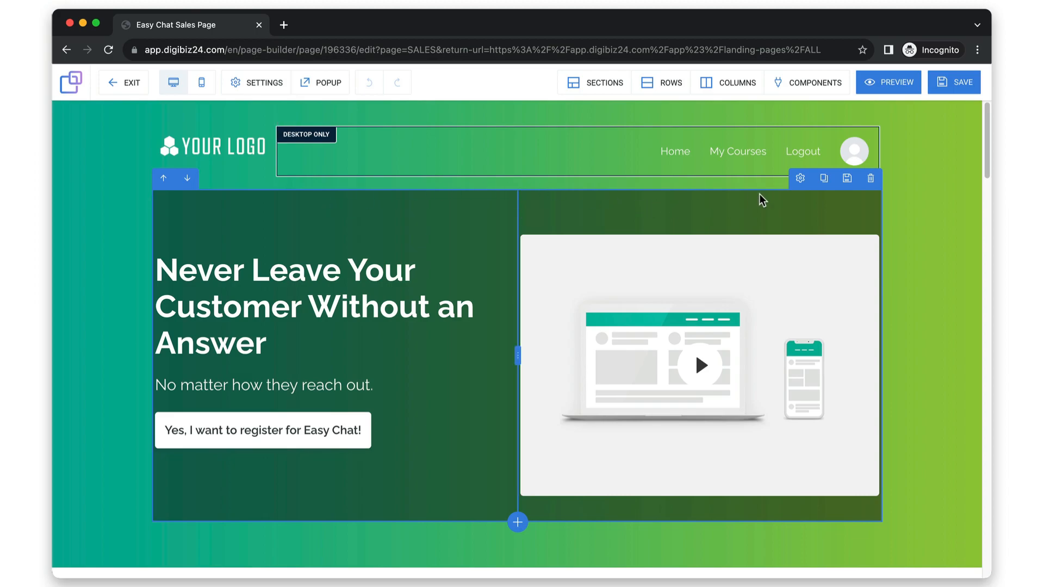
{"action": "left_click", "coordinate": [794, 179]}
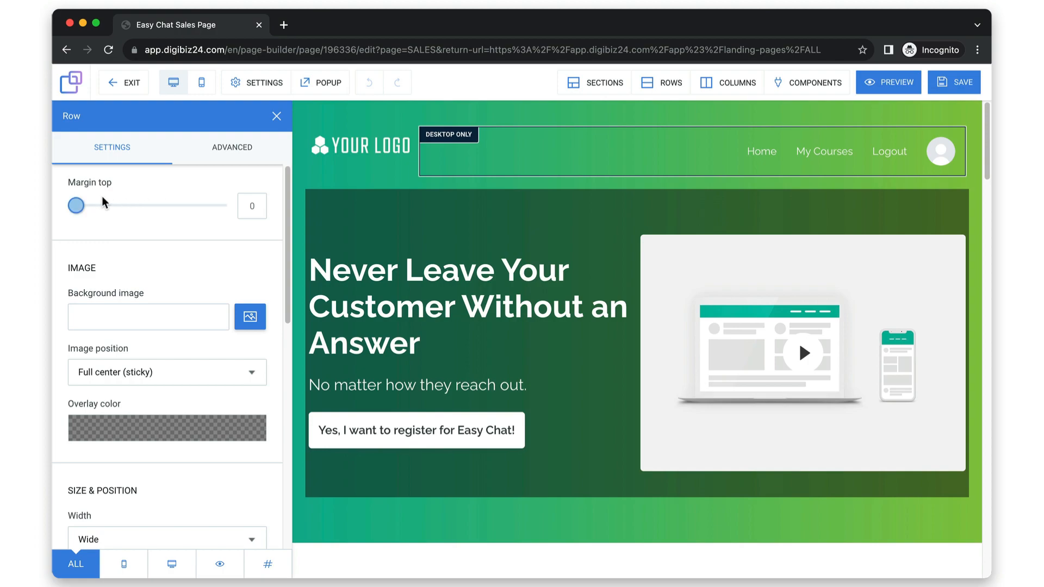
{"action": "left_click_drag", "start_coordinate": [76, 205], "coordinate": [103, 207]}
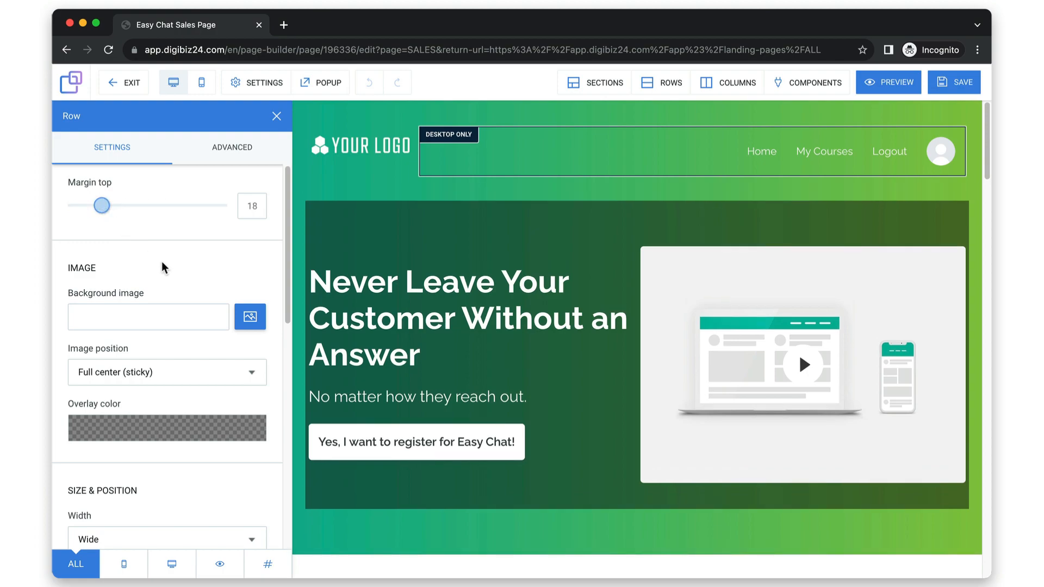
Set the hero row's padding to 25 top, 51 bottom, 34 left and 38 right, and close its settings.
{"action": "scroll", "coordinate": [162, 261], "scroll_direction": "down", "scroll_amount": 10}
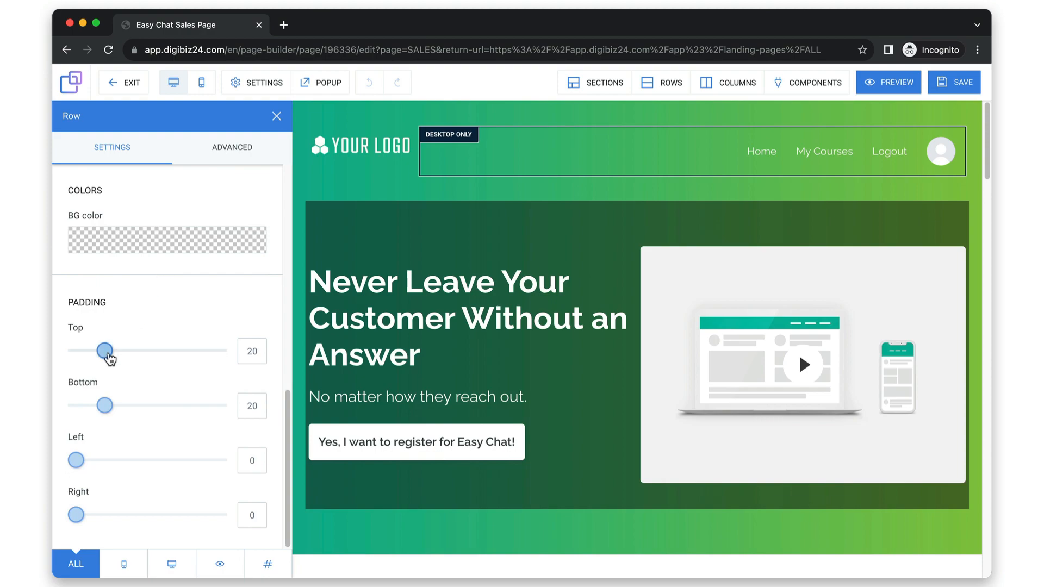
{"action": "left_click_drag", "start_coordinate": [108, 352], "coordinate": [114, 354]}
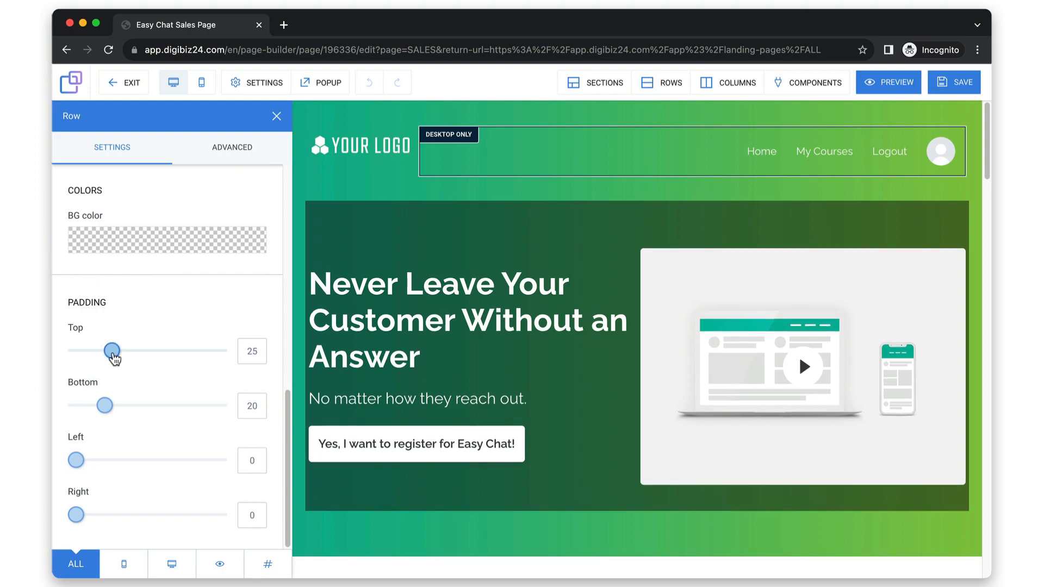
{"action": "left_click_drag", "start_coordinate": [105, 405], "coordinate": [149, 406]}
{"action": "left_click_drag", "start_coordinate": [73, 460], "coordinate": [125, 461]}
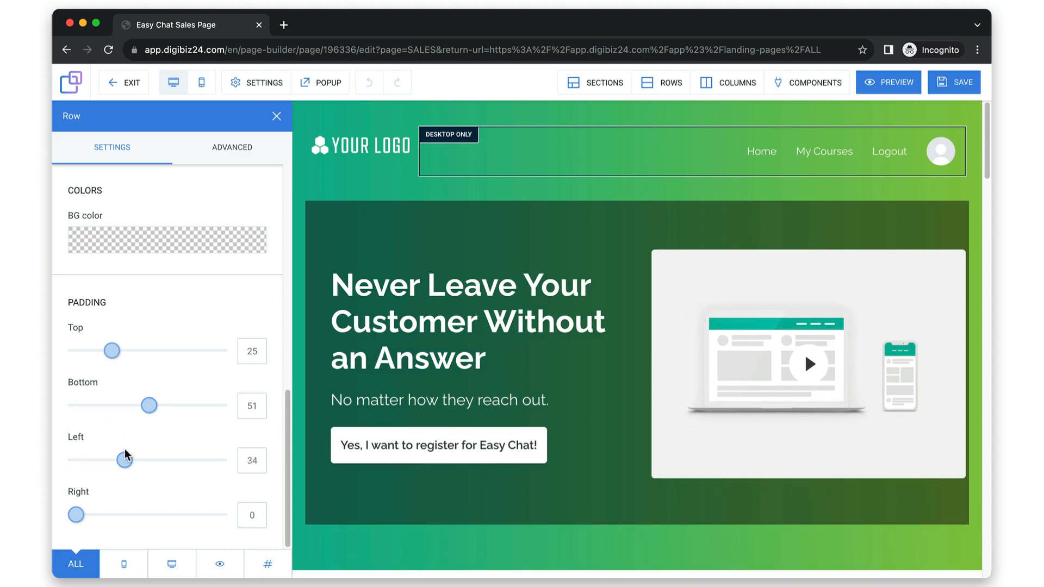
{"action": "left_click_drag", "start_coordinate": [76, 515], "coordinate": [131, 516]}
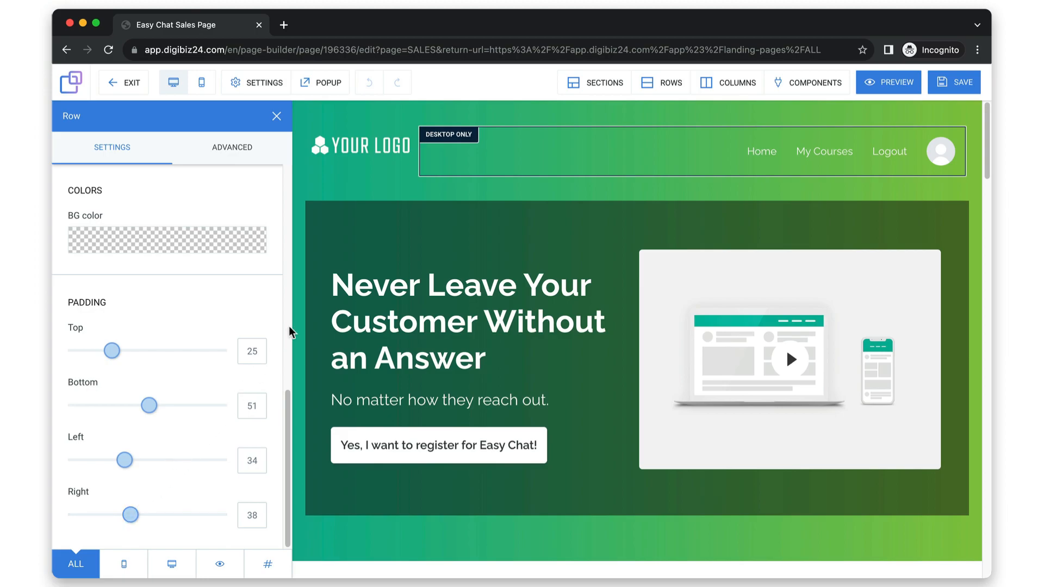
{"action": "left_click", "coordinate": [308, 305]}
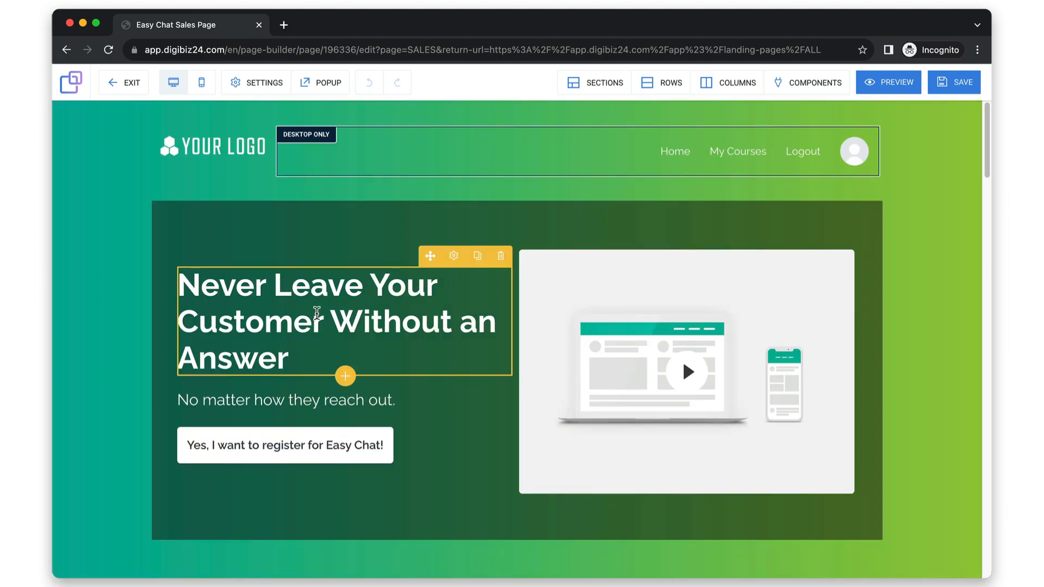